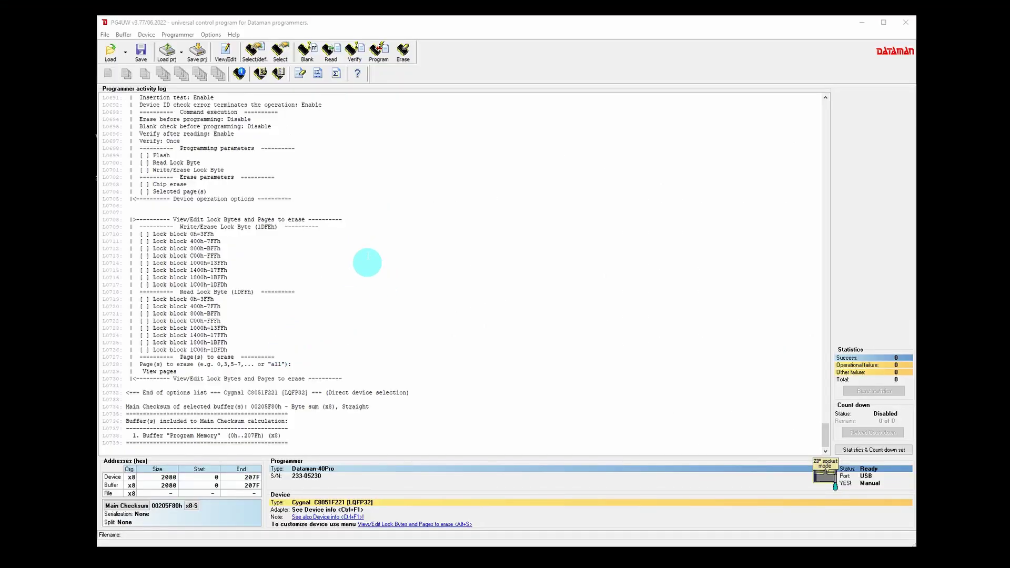
# - Search the device list for 24LC64 and select the Microchip 24LC64 [SOIC8] as the target device
pyautogui.click(279, 53)
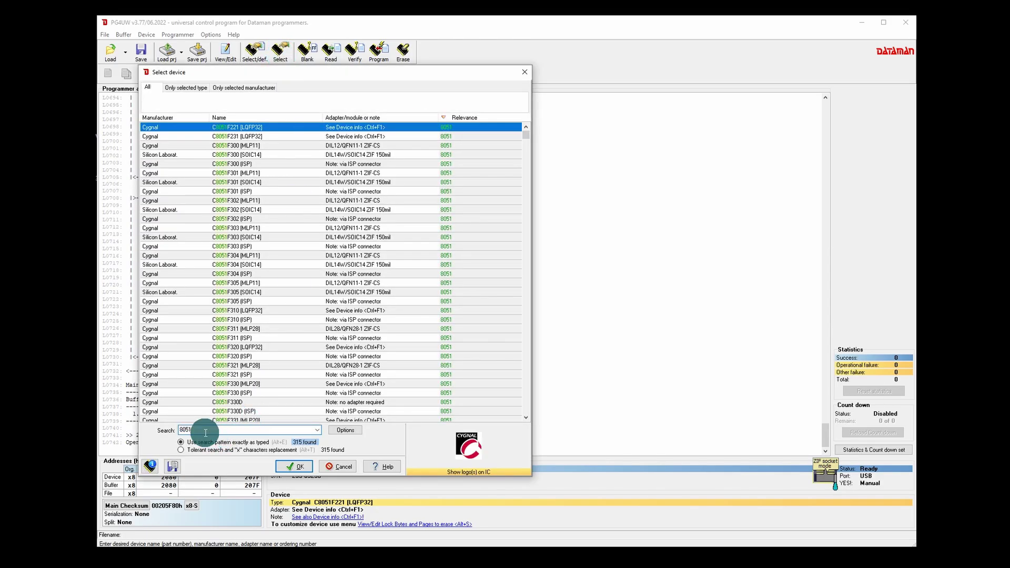
pyautogui.moveTo(199, 433); pyautogui.dragTo(158, 431)
pyautogui.write('24L')
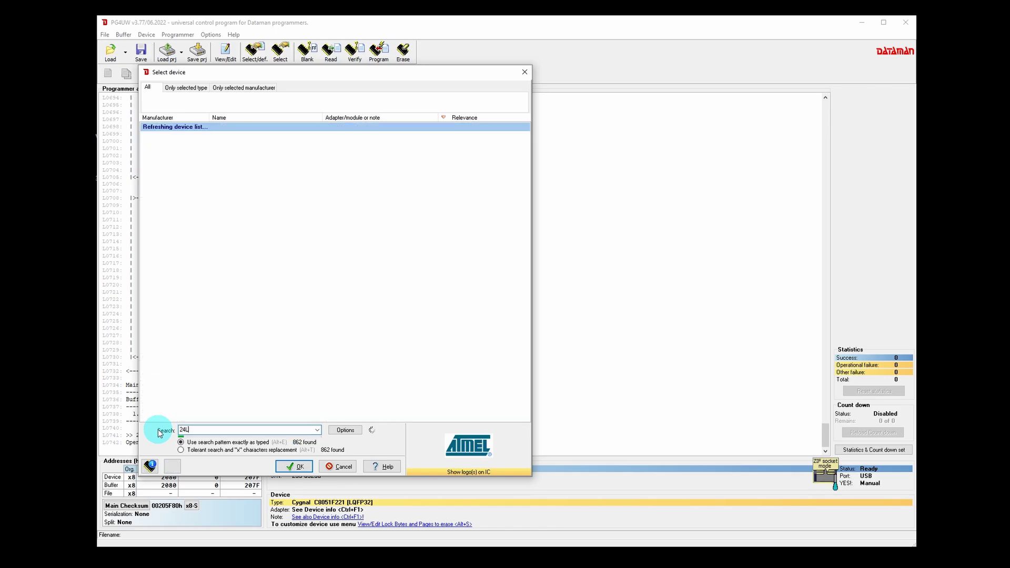
pyautogui.write('C64')
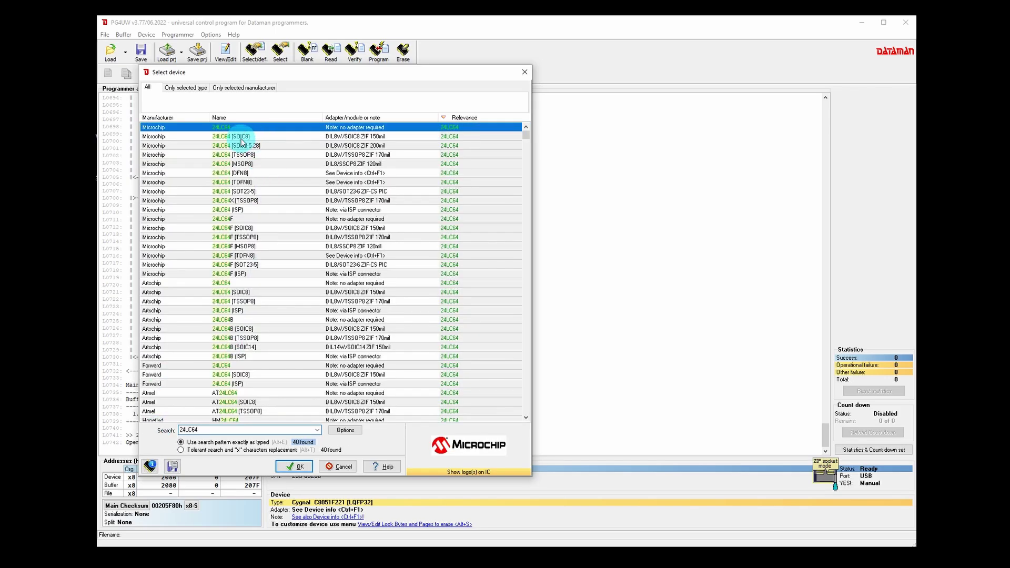
pyautogui.click(240, 138)
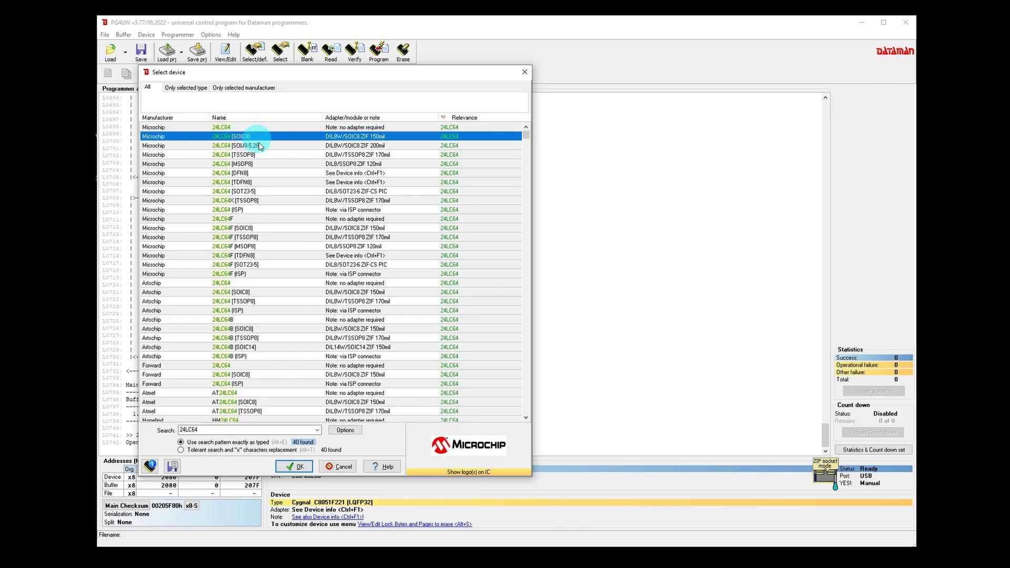
pyautogui.click(299, 467)
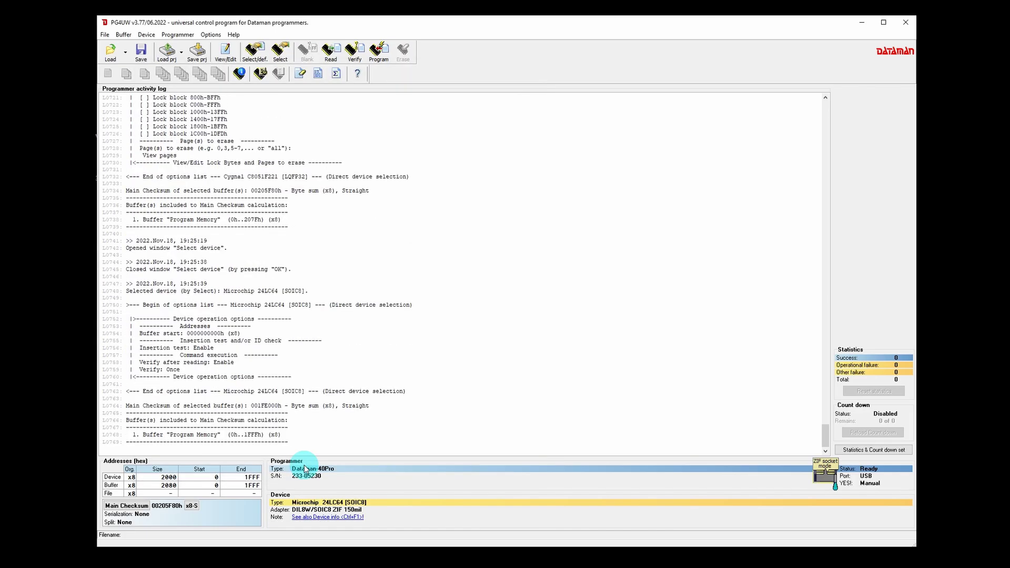
pyautogui.click(602, 257)
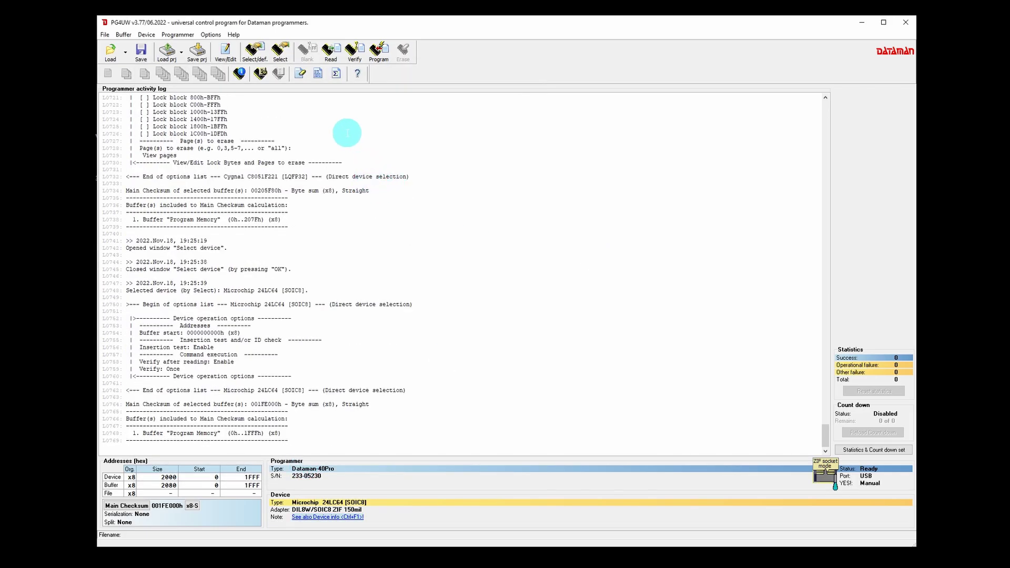
# - Read the contents of the Microchip 24LC64 [SOIC8] chip into the buffer
pyautogui.click(329, 52)
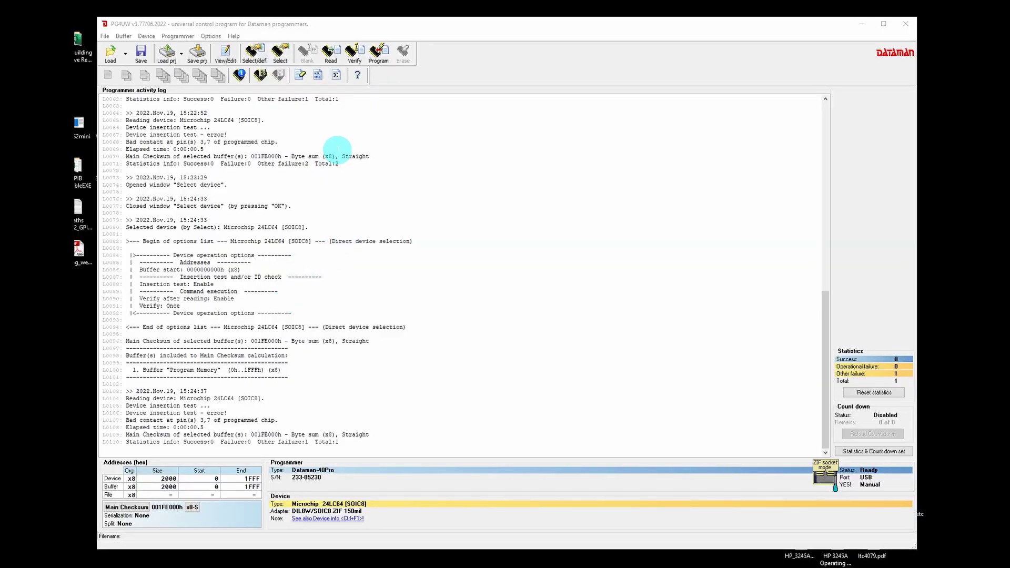
pyautogui.click(330, 56)
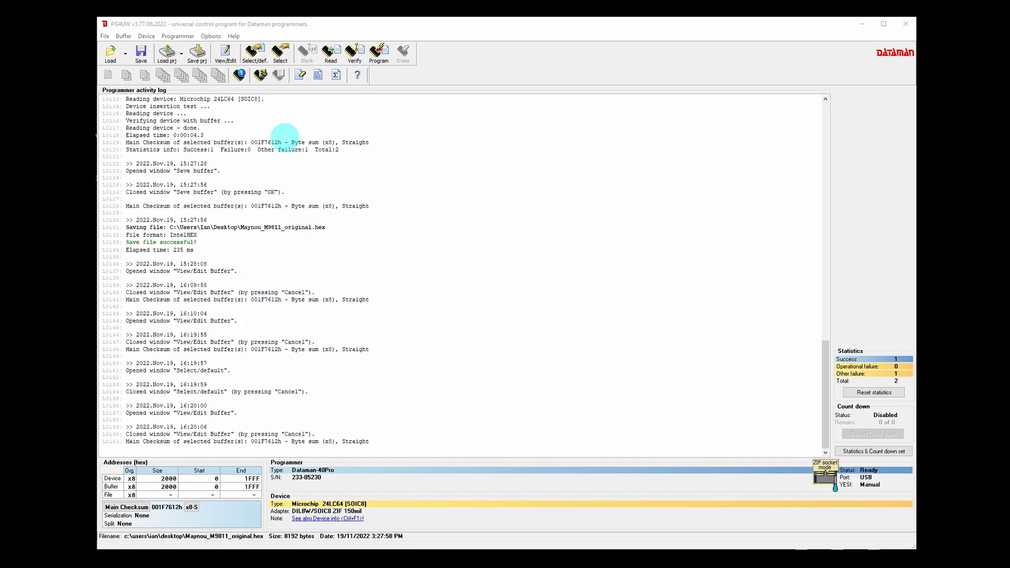
# - Open the buffer in the hex viewer, bring its whole window into view and examine the dumped EEPROM data
pyautogui.click(225, 54)
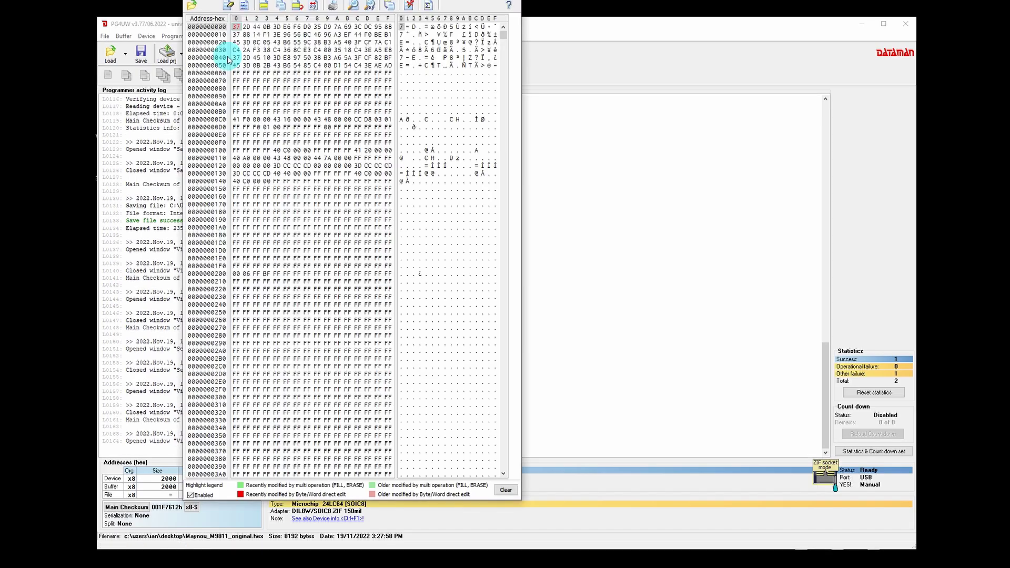
pyautogui.moveTo(307, 1); pyautogui.dragTo(304, 18)
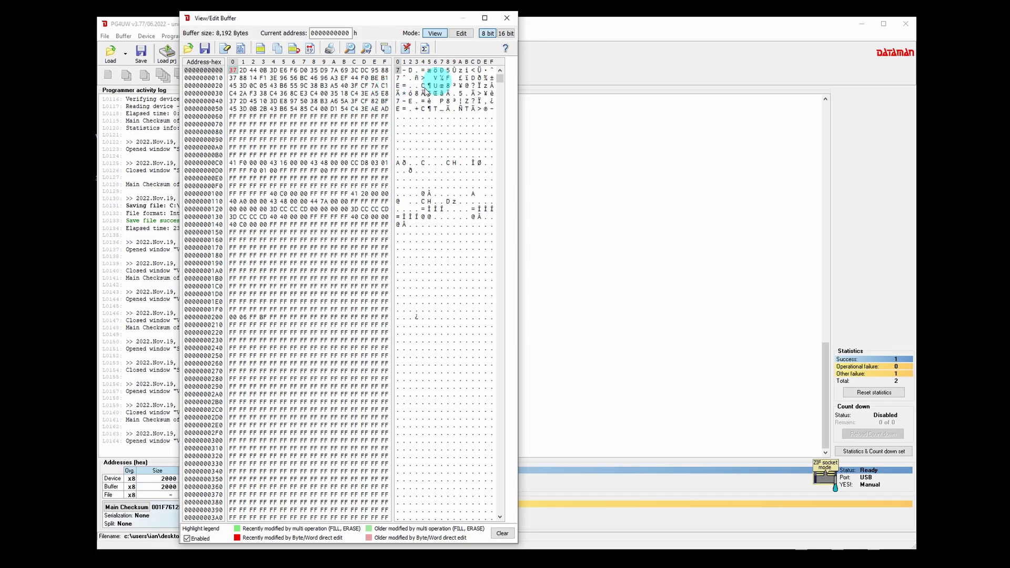
pyautogui.press('Down')
pyautogui.press('Down')
pyautogui.press('Down')
pyautogui.press('Down')
pyautogui.press('Down')
pyautogui.press('Down')
pyautogui.press('Down')
pyautogui.press('Down')
pyautogui.press('Down')
pyautogui.press('Down')
pyautogui.press('Down')
pyautogui.press('Down')
pyautogui.press('Down')
pyautogui.press('Down')
pyautogui.press('Down')
pyautogui.press('Down')
pyautogui.press('Down')
pyautogui.press('Down')
pyautogui.press('Down')
pyautogui.press('Down')
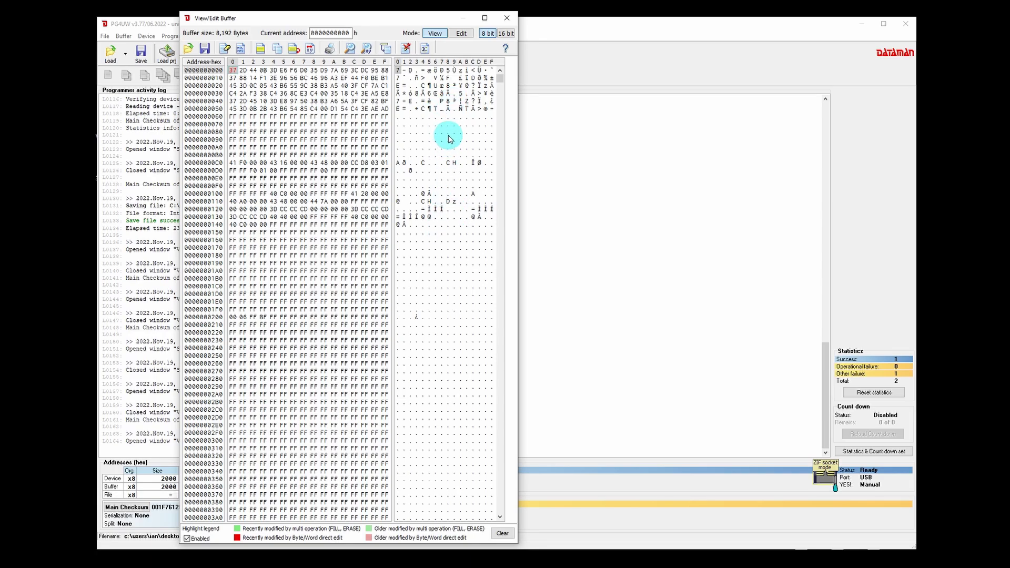
# - Consult the Notepad notes on the limit addresses, then locate the power limit at address C8 in the hex buffer
pyautogui.hotkey('alt', 'Tab')
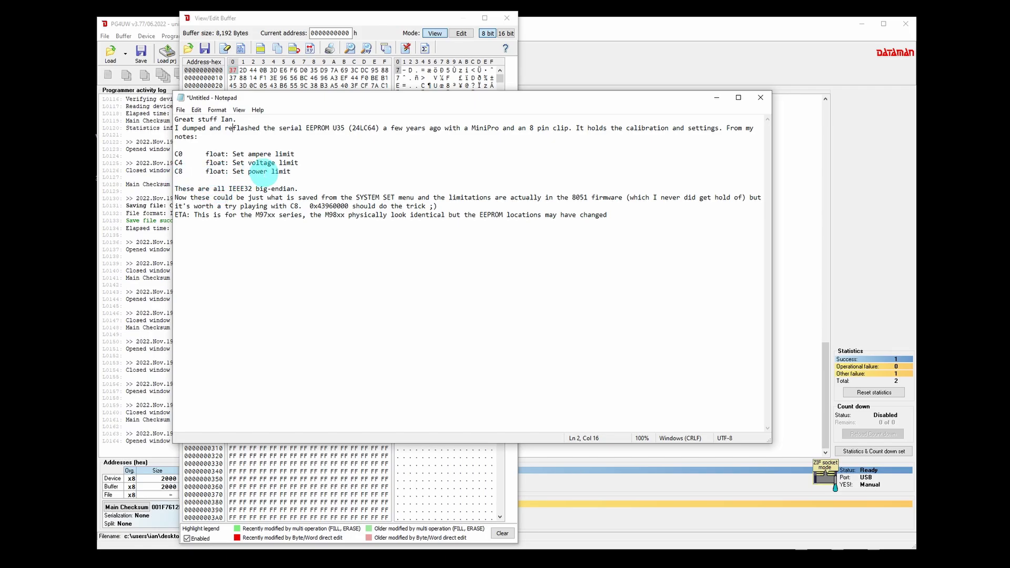
pyautogui.moveTo(443, 101); pyautogui.dragTo(343, 62)
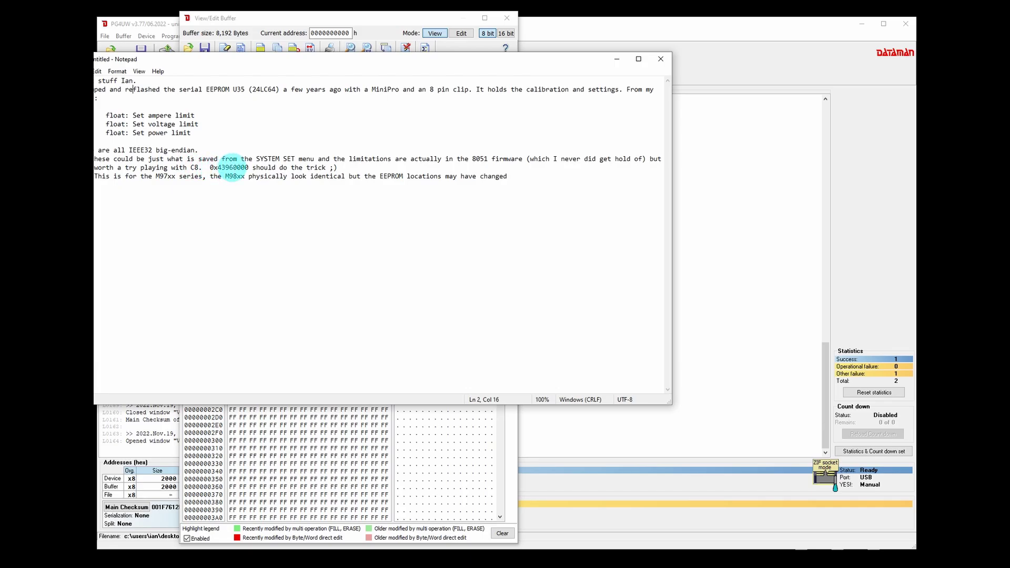
pyautogui.click(289, 51)
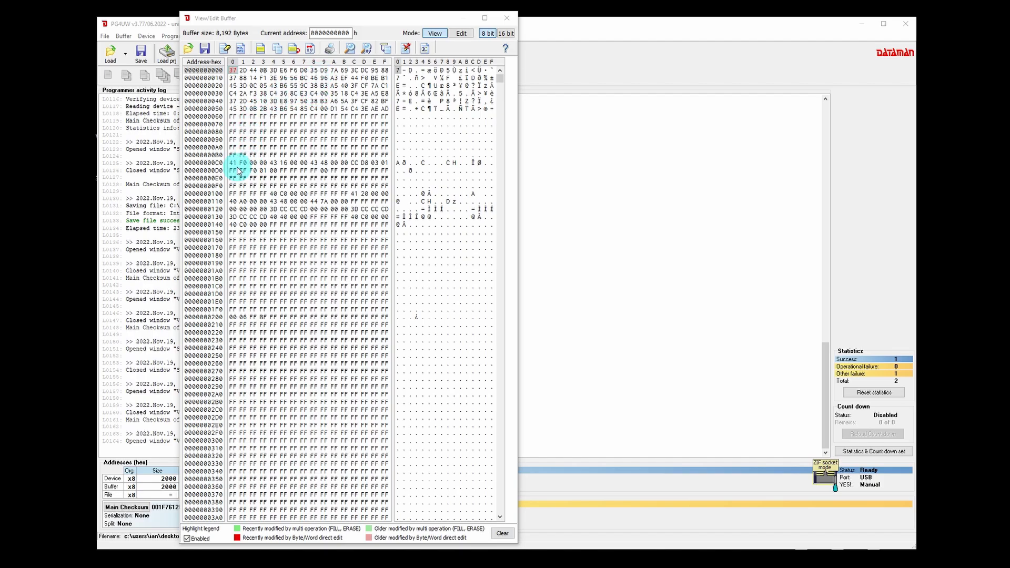
pyautogui.click(315, 163)
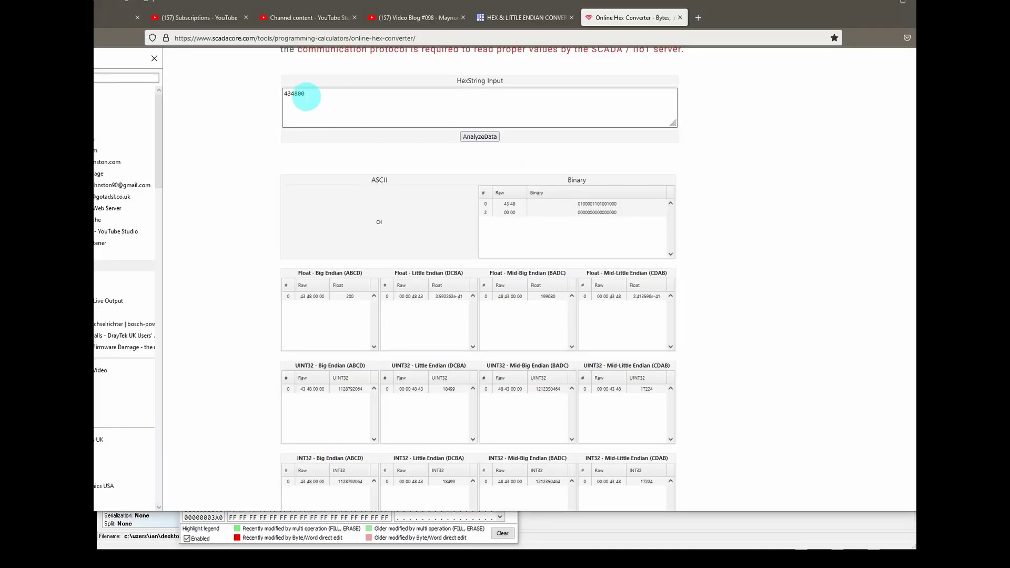
# - Analyze the hex strings 43480000 and 43960000 in the online hex converter to check their big-endian float values
pyautogui.click(305, 94)
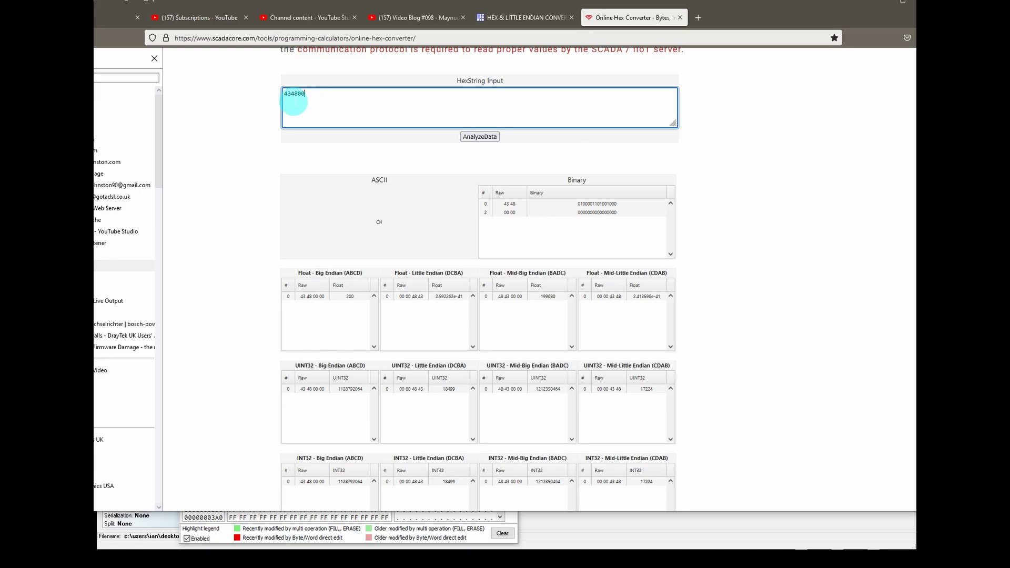
pyautogui.click(478, 137)
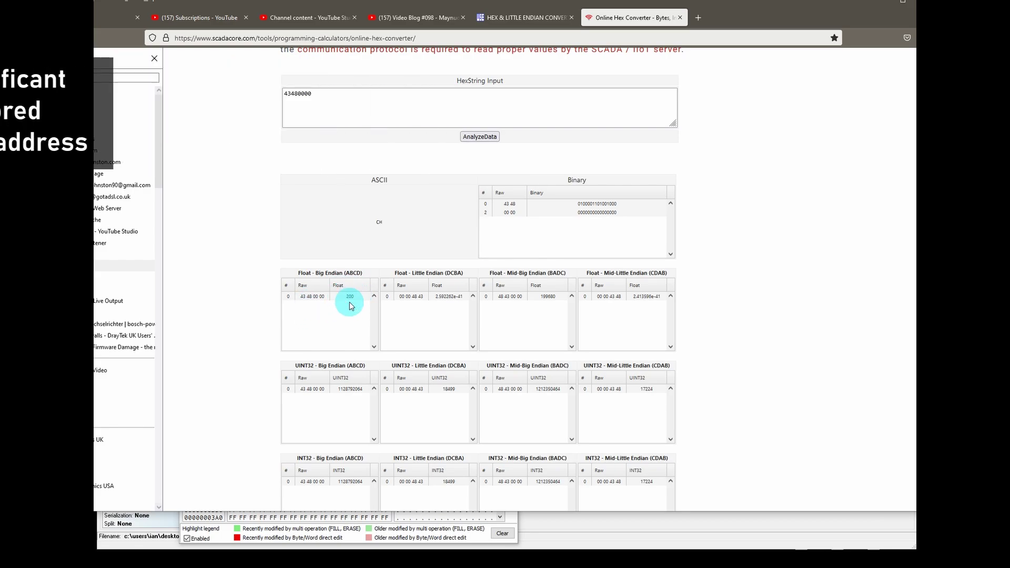
pyautogui.click(291, 93)
pyautogui.write('96')
pyautogui.click(476, 138)
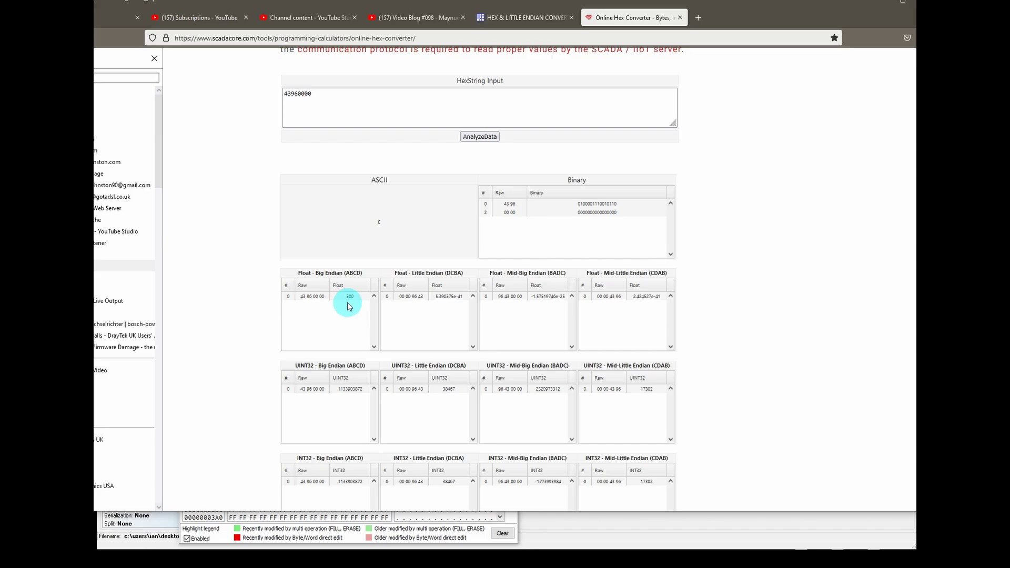
# - Recheck the power limit value in the Notepad notes, then set the byte at address C9 in the PG4UW buffer to 96
pyautogui.hotkey('alt', 'Tab')
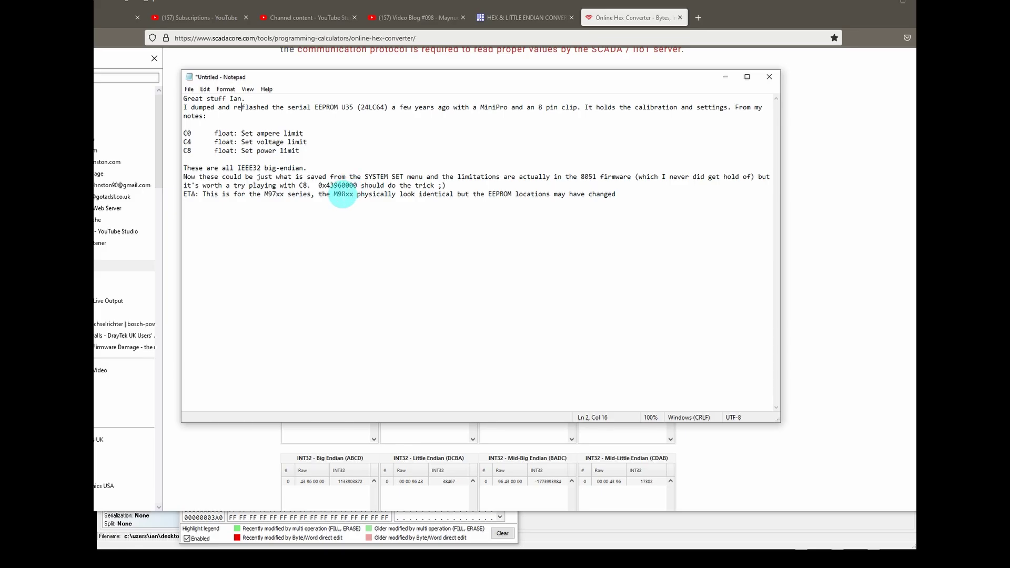
pyautogui.hotkey('alt', 'Tab')
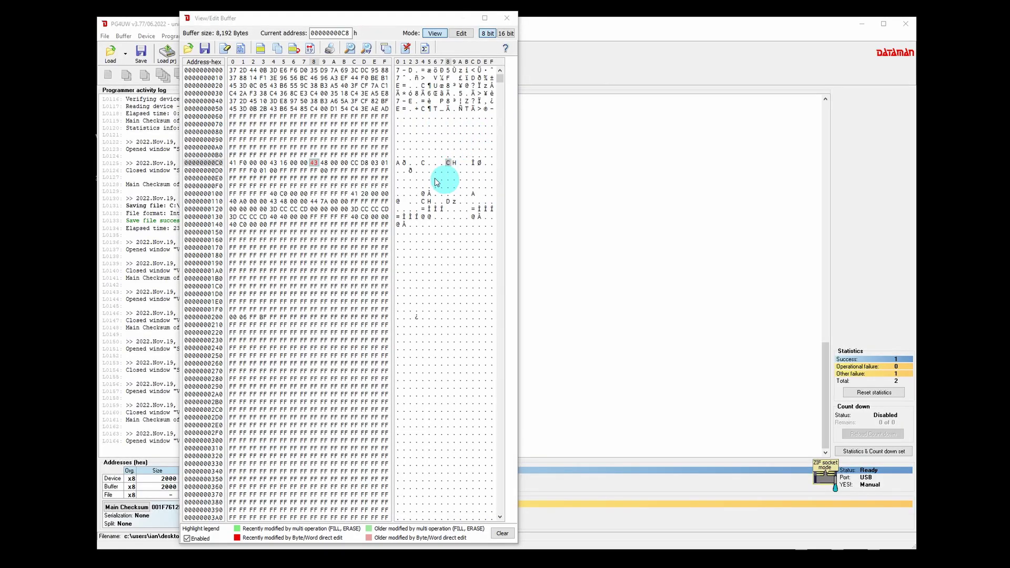
pyautogui.click(324, 163)
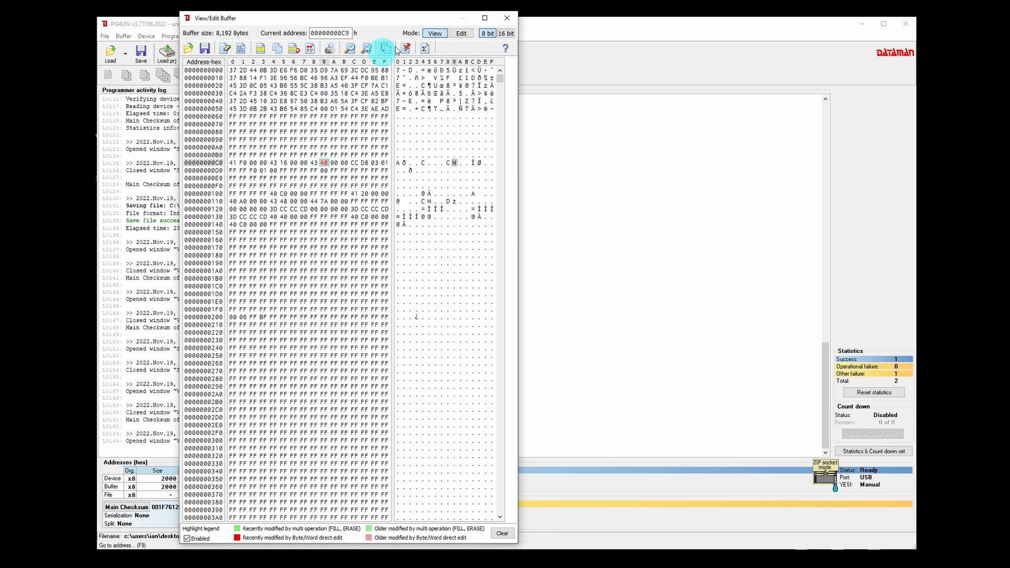
pyautogui.click(462, 35)
pyautogui.click(324, 164)
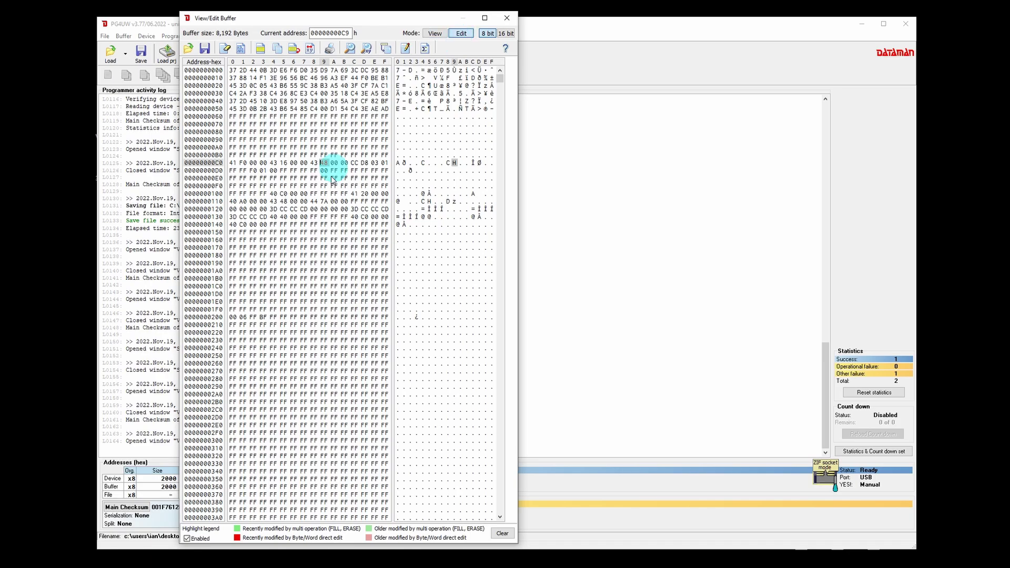
pyautogui.write('96')
pyautogui.click(324, 148)
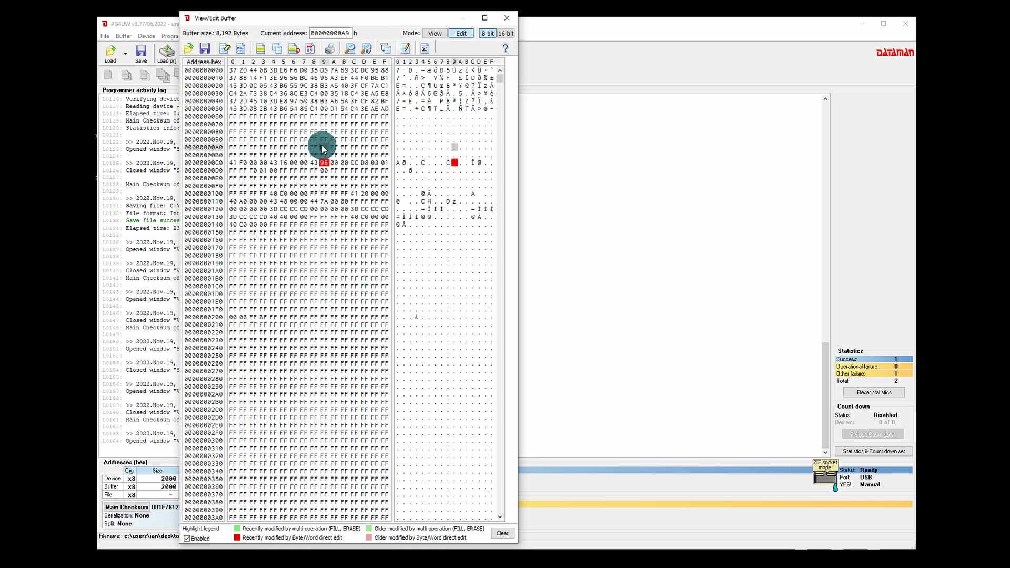